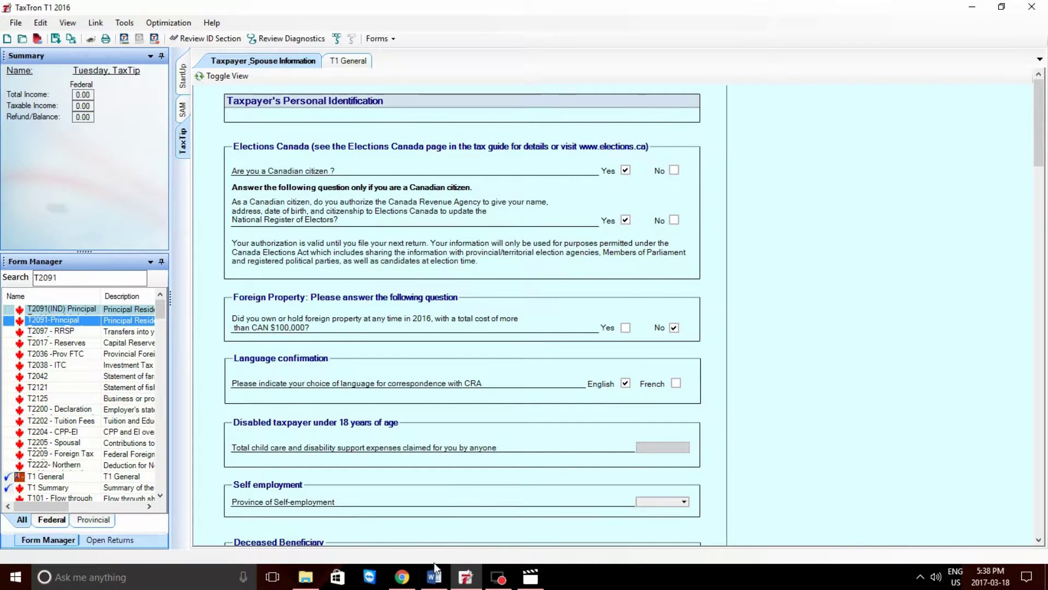
Step: Bring up the Word example document with the $300,000 gain and 2010–2016 residence designation
left_click(435, 576)
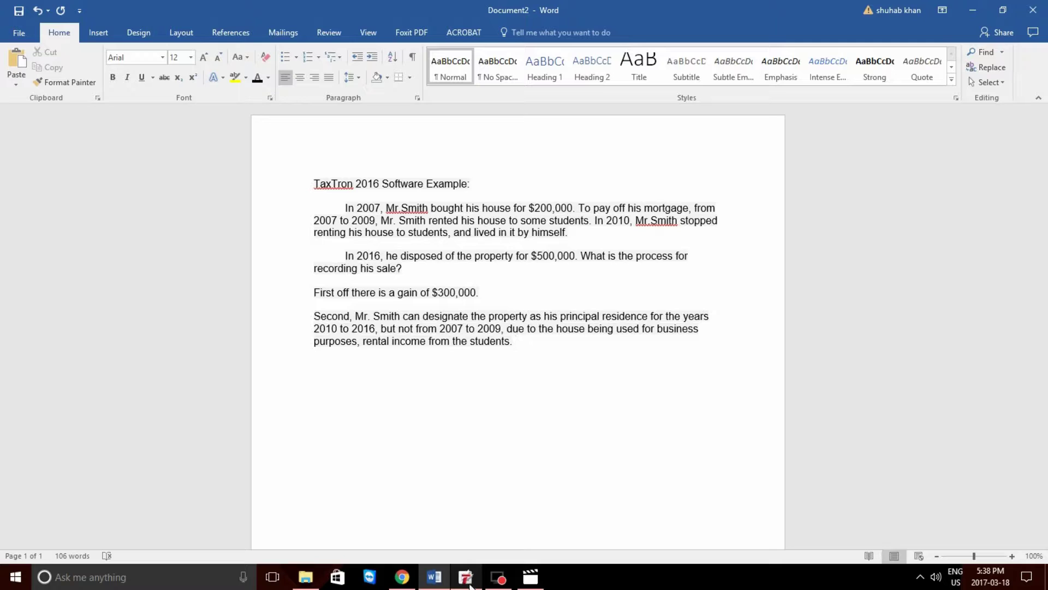
mouse_move(467, 585)
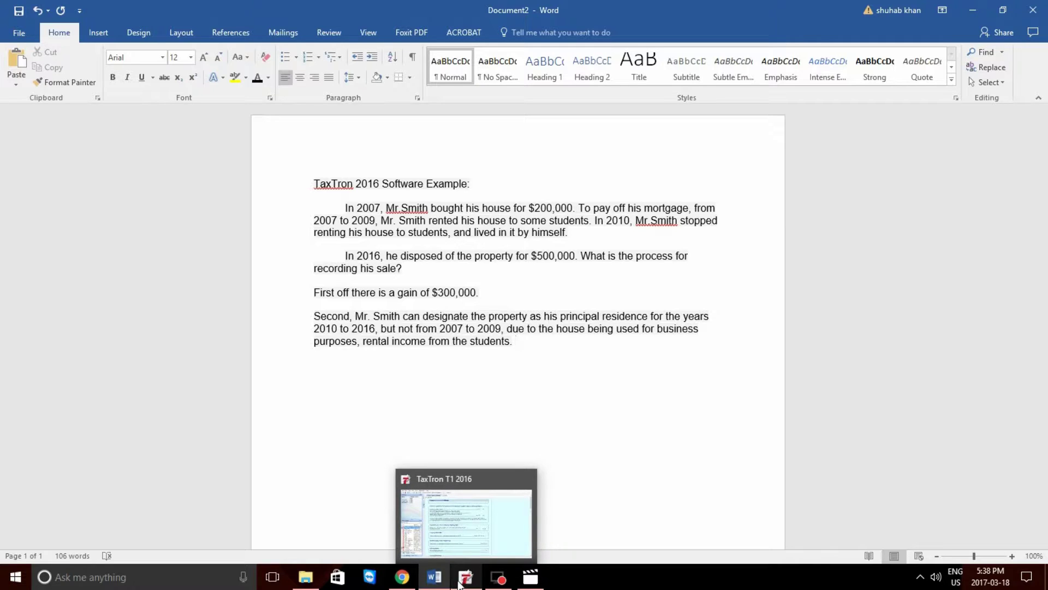
left_click(459, 582)
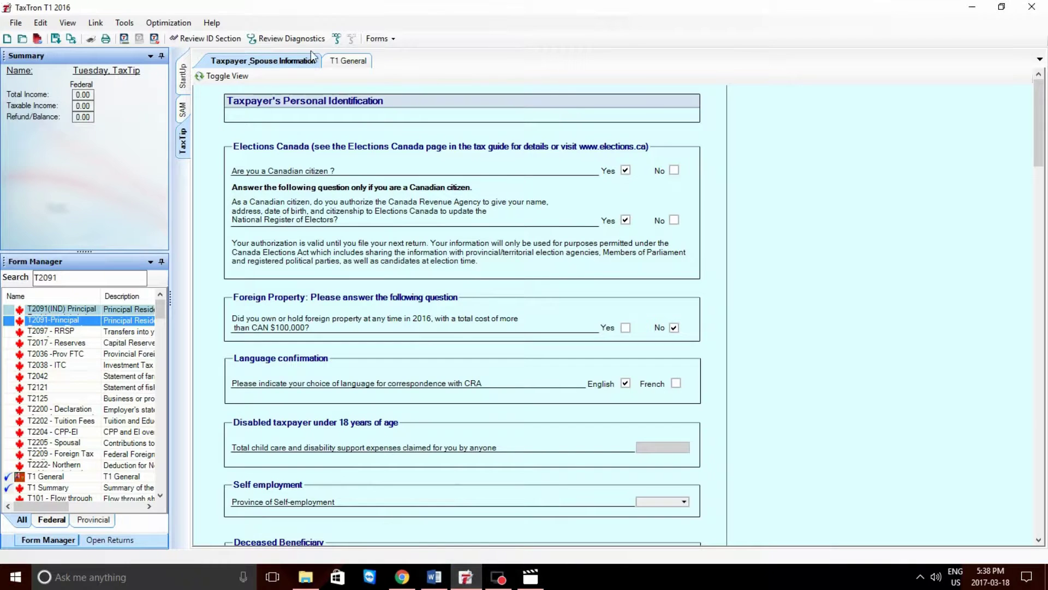
Step: Add the S3-Principal sale form via an s3 search and designate some, not all, years owned
left_click(69, 276)
key("BackSpace")
key("BackSpace")
key("BackSpace")
key("BackSpace")
key("BackSpace")
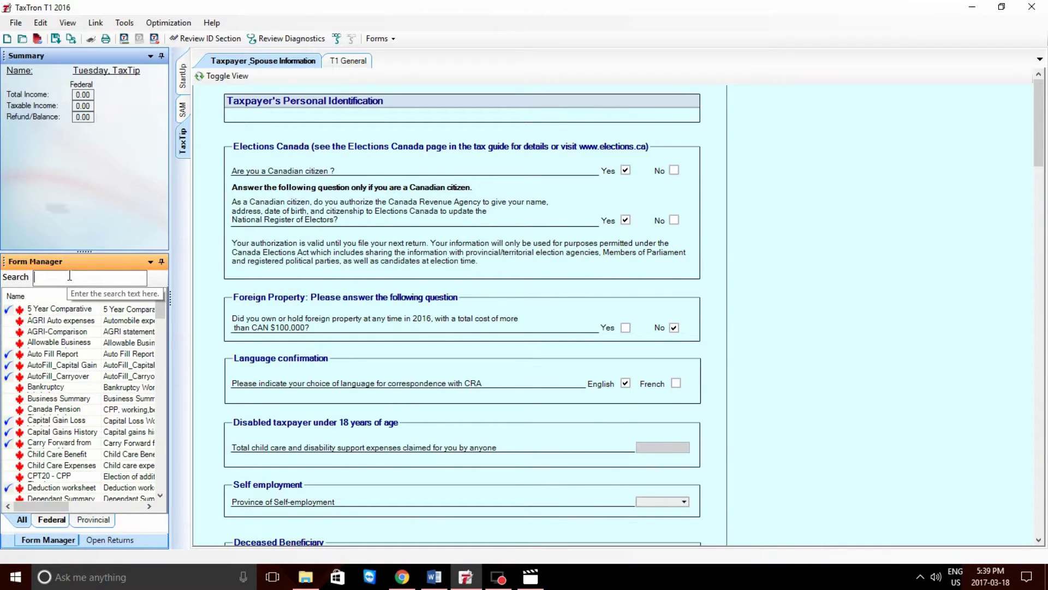
type("s3")
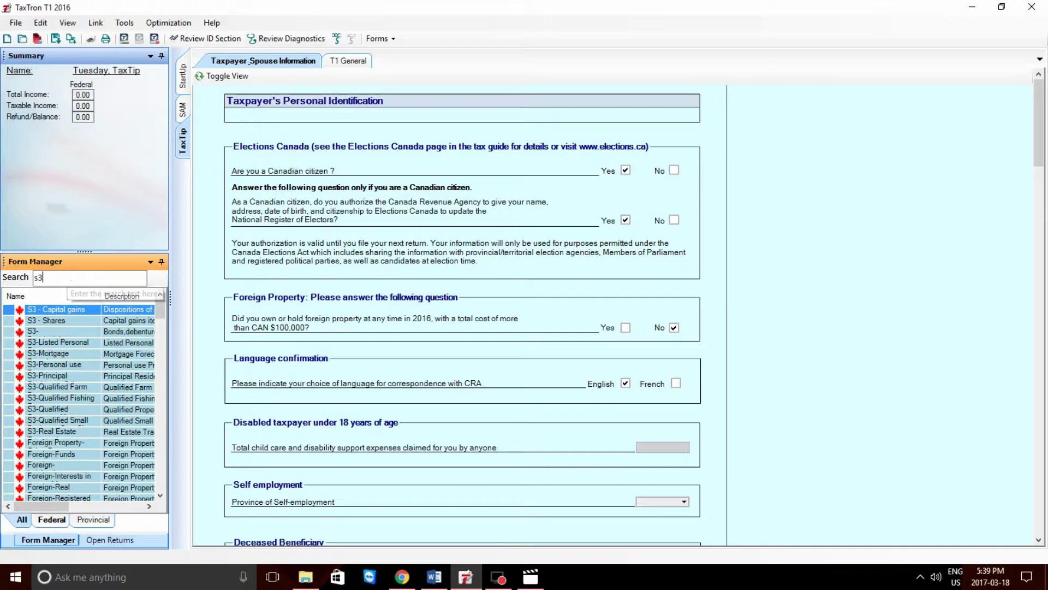
left_click(57, 378)
double_click(57, 378)
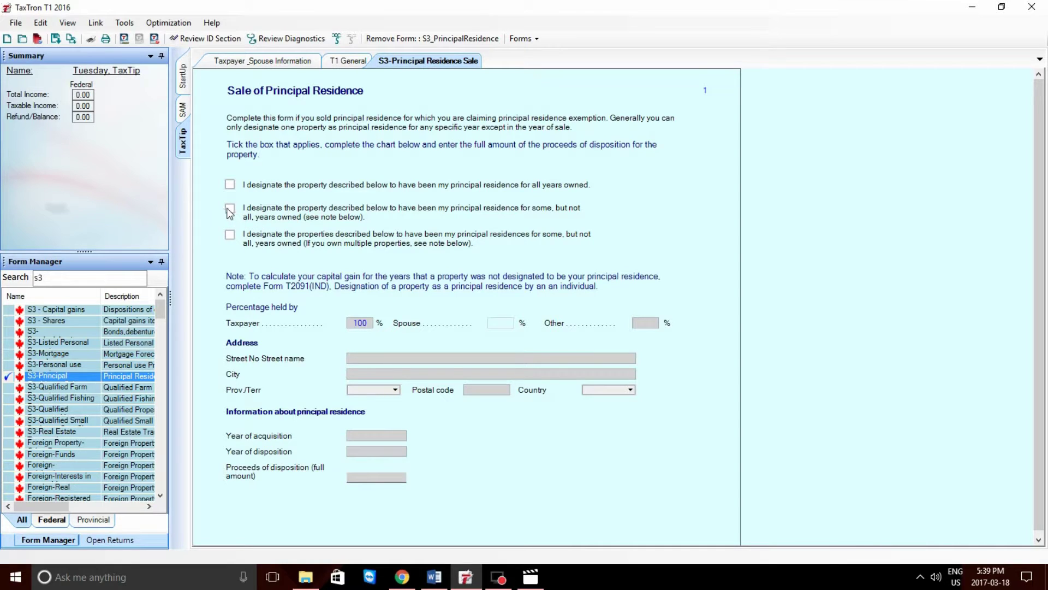
left_click(230, 210)
Step: Enter the property's street address and city Toronto, with Ontario as the province
left_click(361, 357)
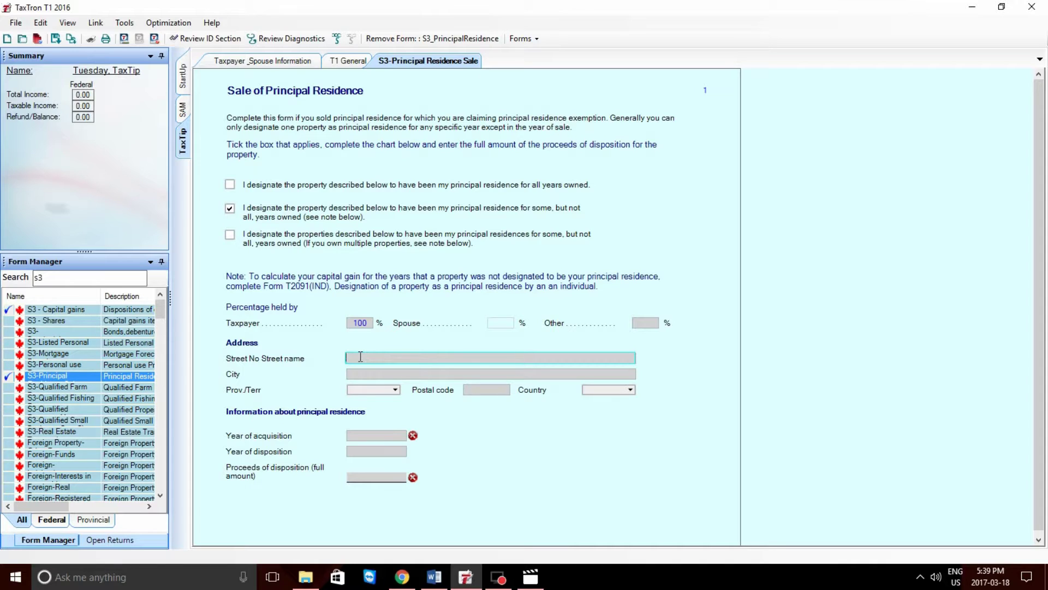
type("Fake Street")
key("Tab")
type("Toronto")
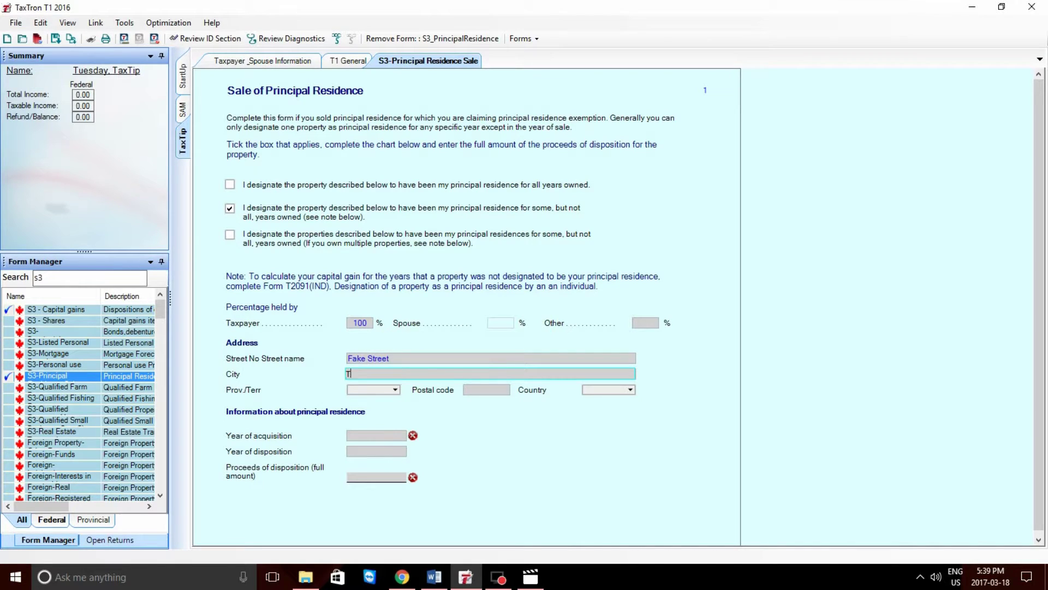
key("Tab")
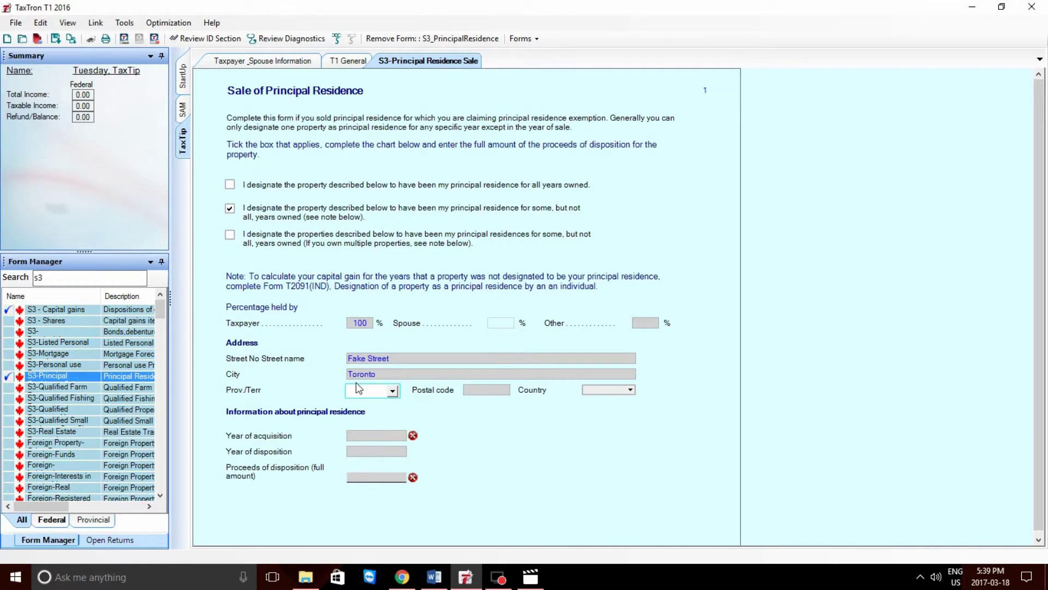
left_click(382, 391)
scroll(470, 438, "down", 2)
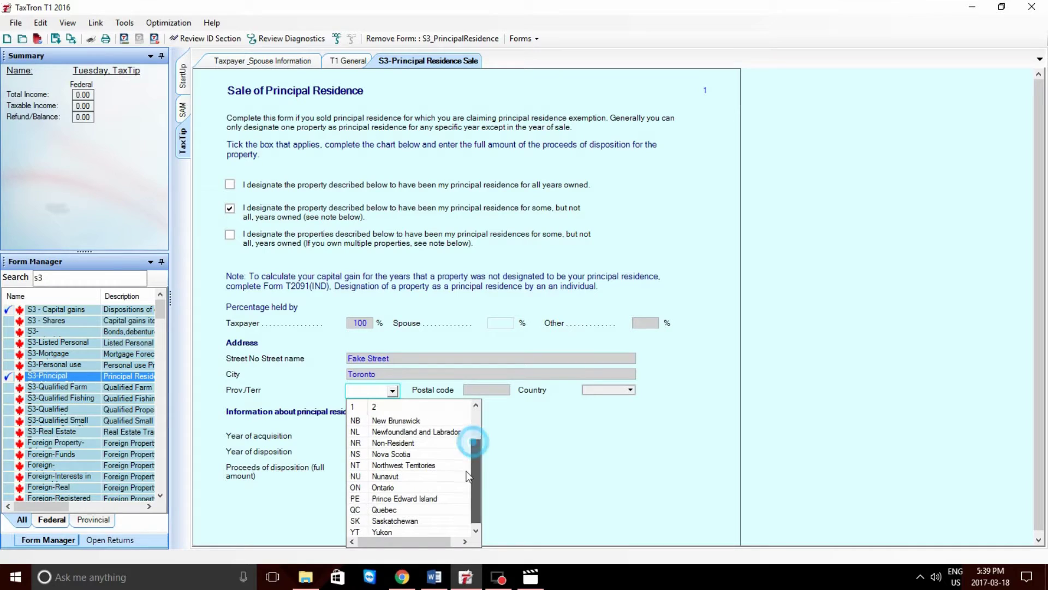
left_click(388, 487)
Step: Fill in the property's postal code and choose Canada as the country
left_click(473, 389)
type("N1N1N1")
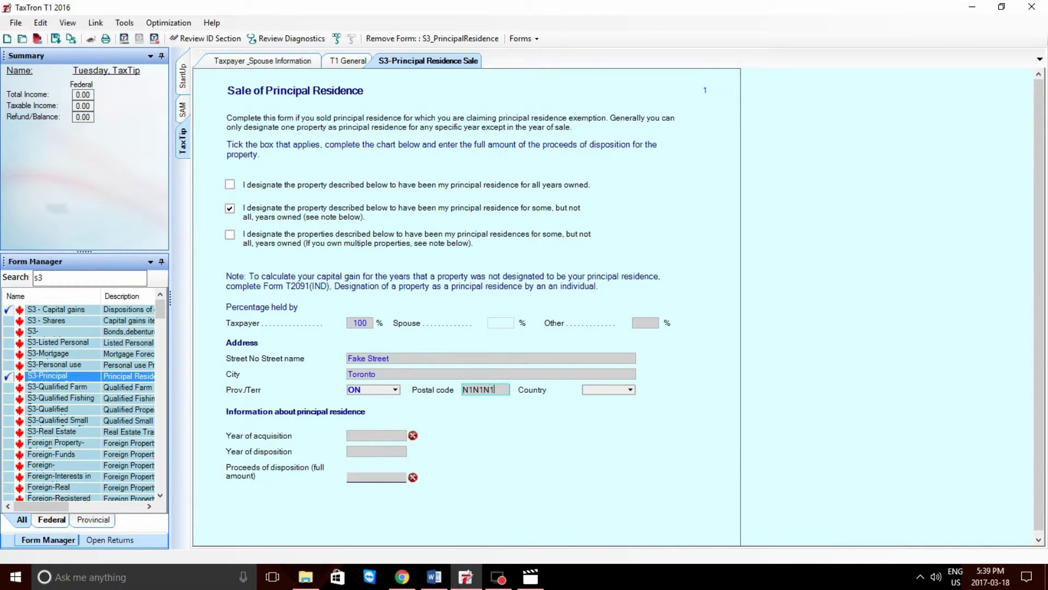
key("Tab")
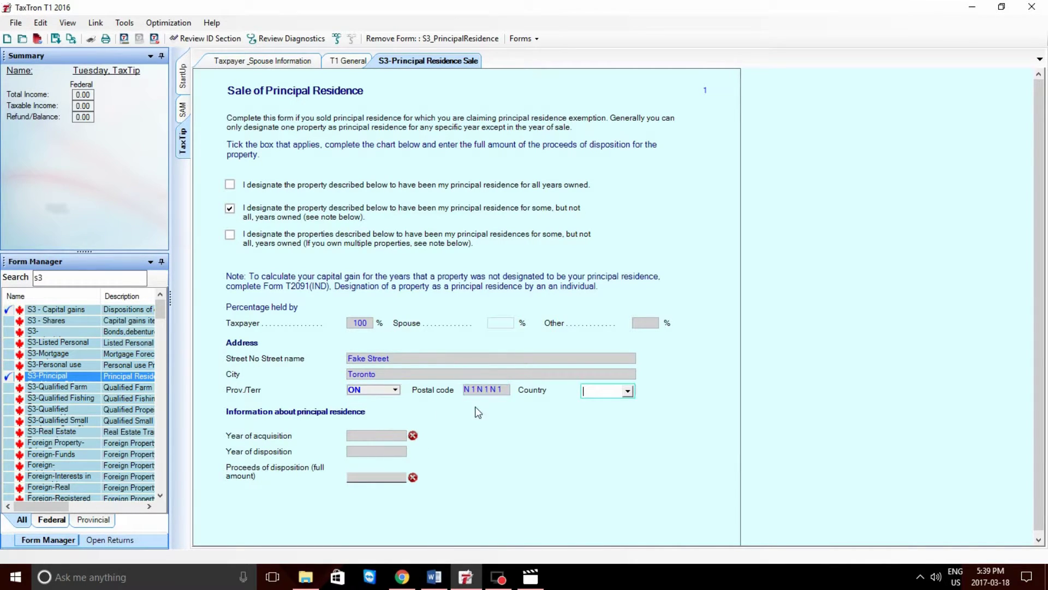
left_click(630, 390)
mouse_move(786, 415)
left_mouse_down()
mouse_move(791, 448)
mouse_move(792, 433)
left_mouse_up()
left_click(788, 405)
left_click(788, 406)
left_click(788, 406)
left_click(618, 444)
Step: Enter acquisition year 2007, disposition year 2016 and proceeds of 500,000
left_click(387, 435)
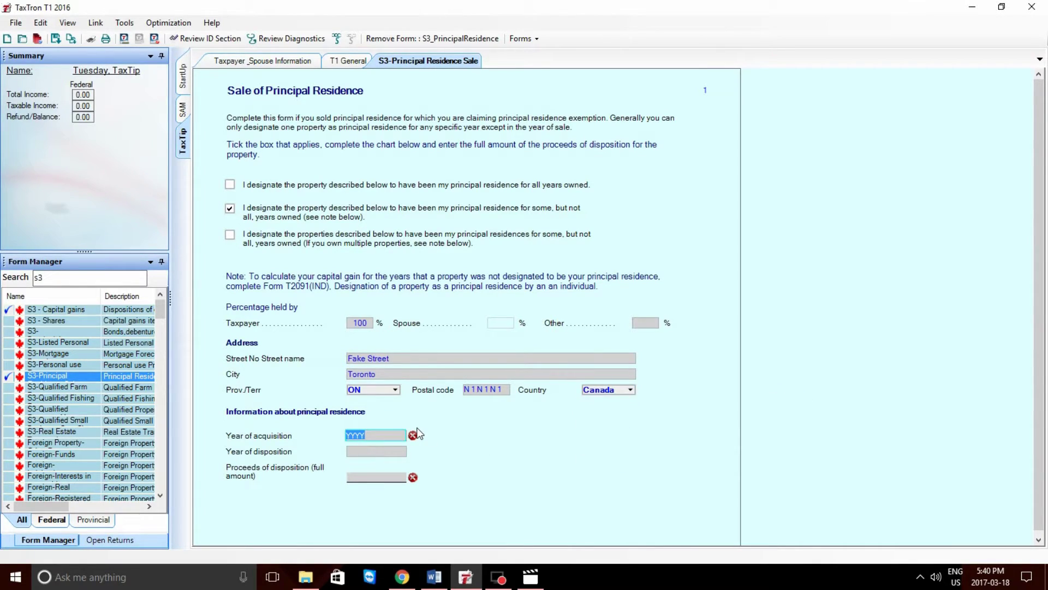
left_click(434, 576)
left_click(466, 576)
type("2007")
key("Tab")
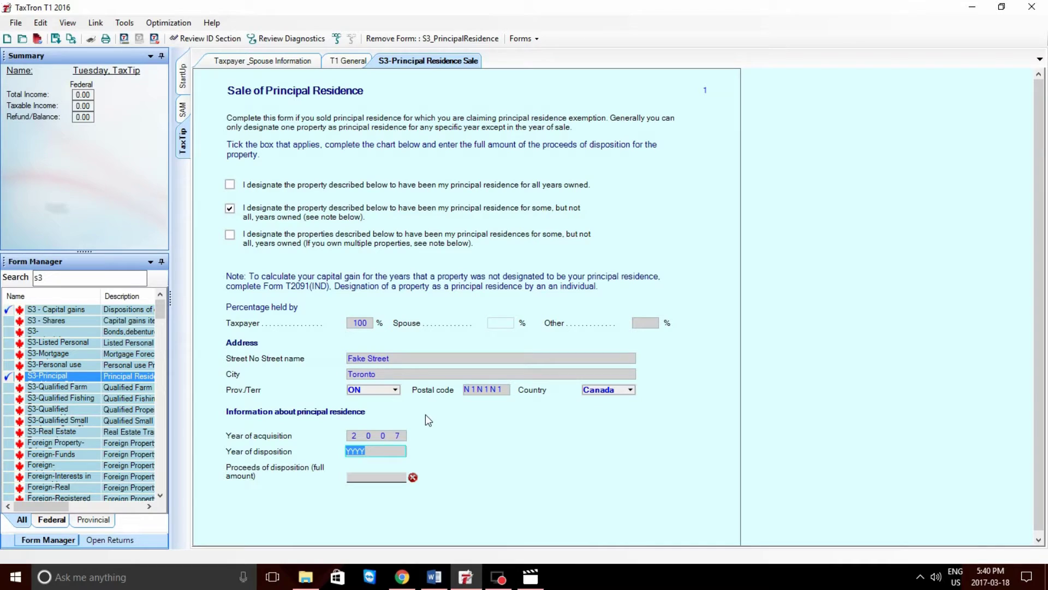
type("2016")
key("Tab")
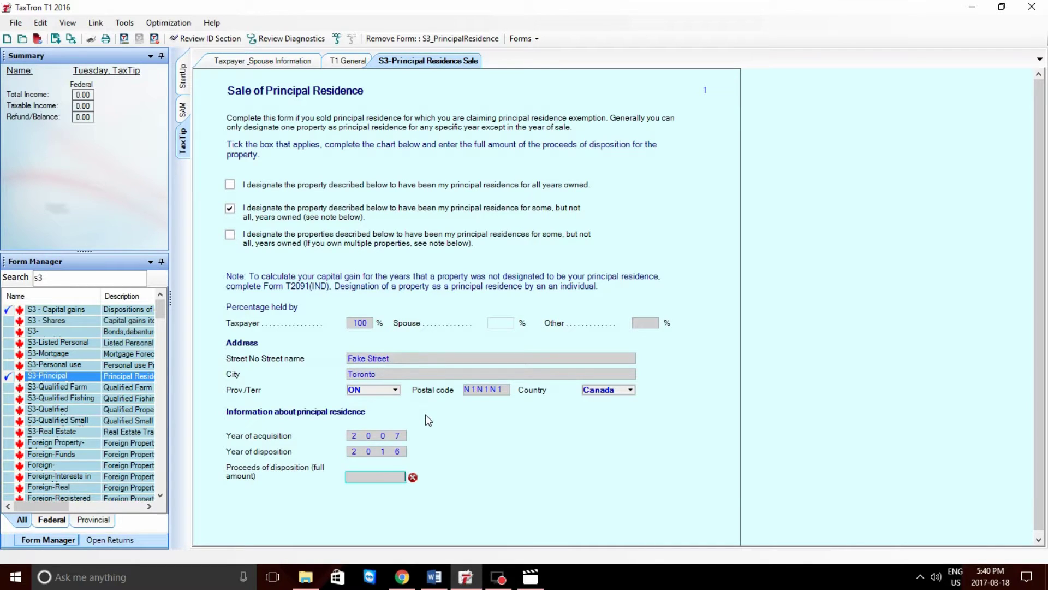
type("500000")
key("Tab")
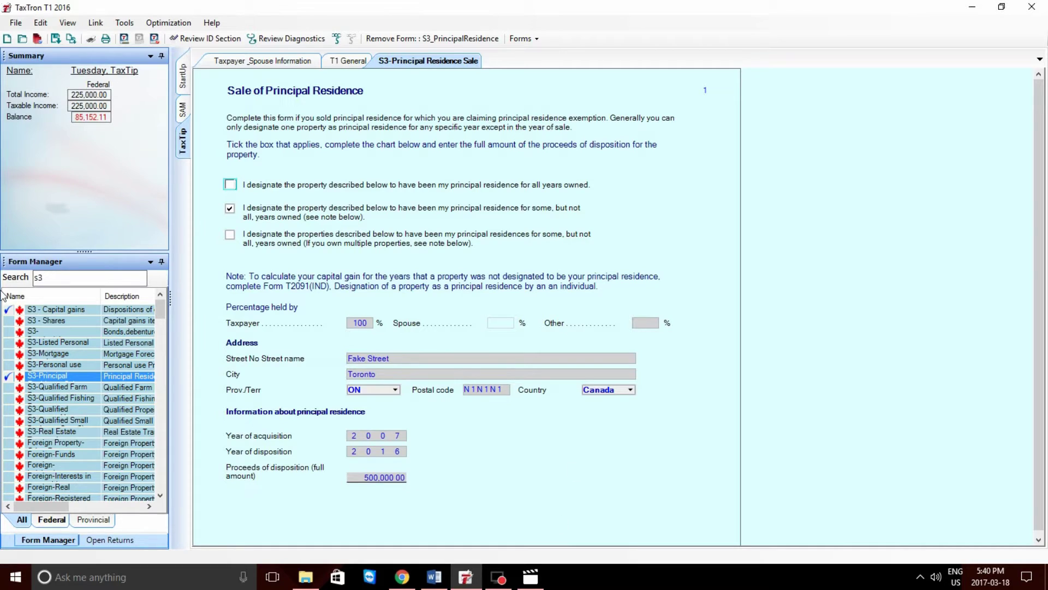
left_click(57, 278)
Step: Search for T2091 and open the T2091-Principal residence election form
key("BackSpace")
key("BackSpace")
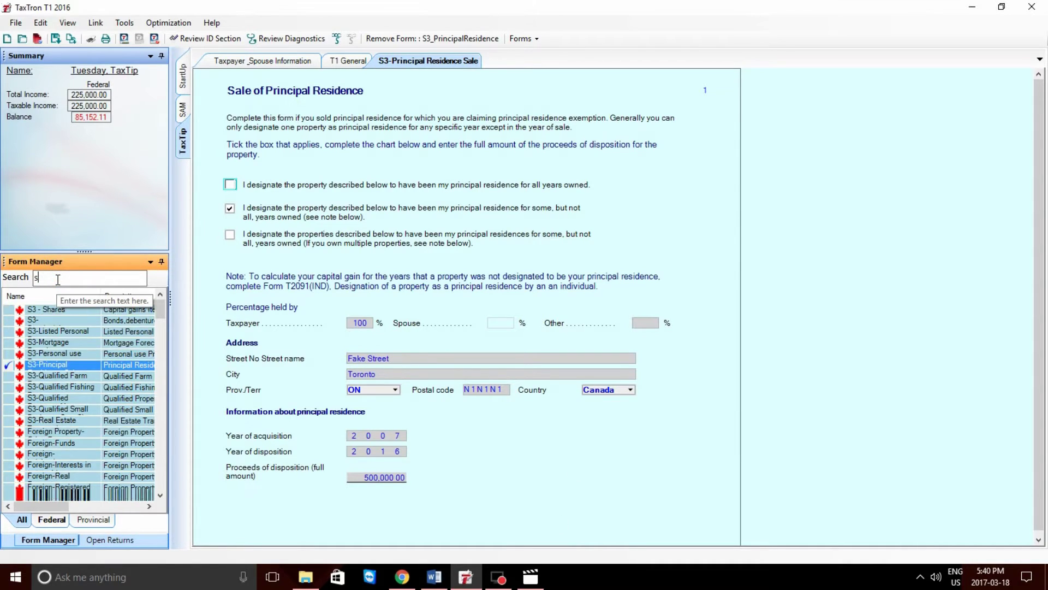
type("T2091")
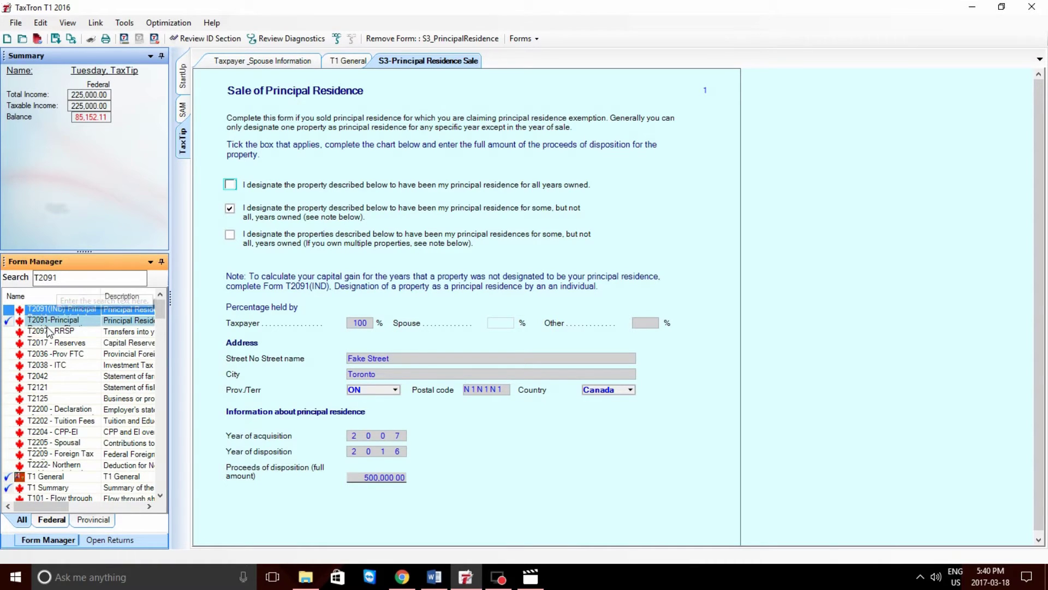
left_click(35, 321)
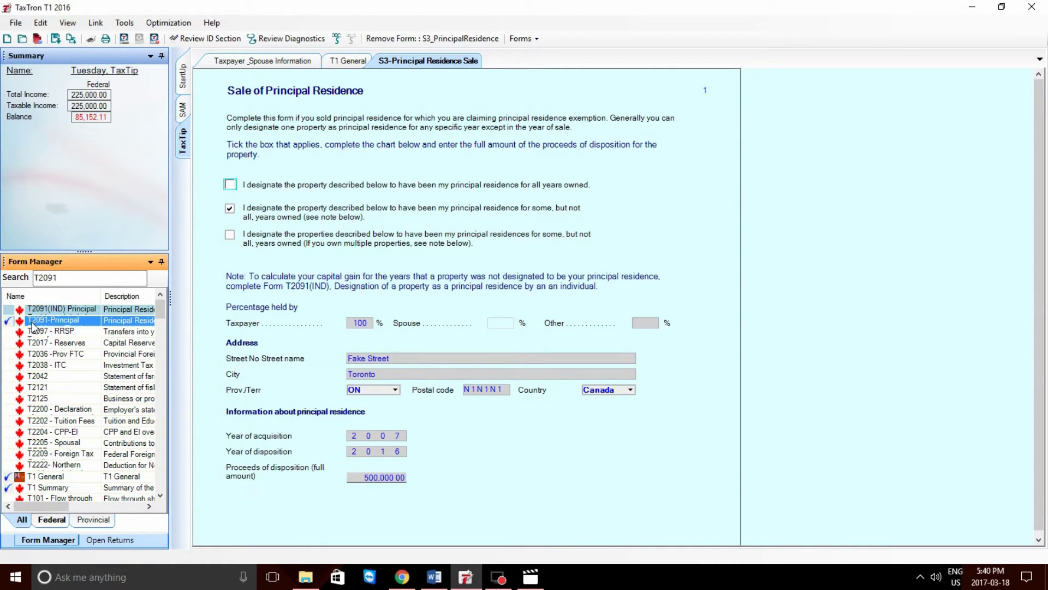
left_click(61, 323)
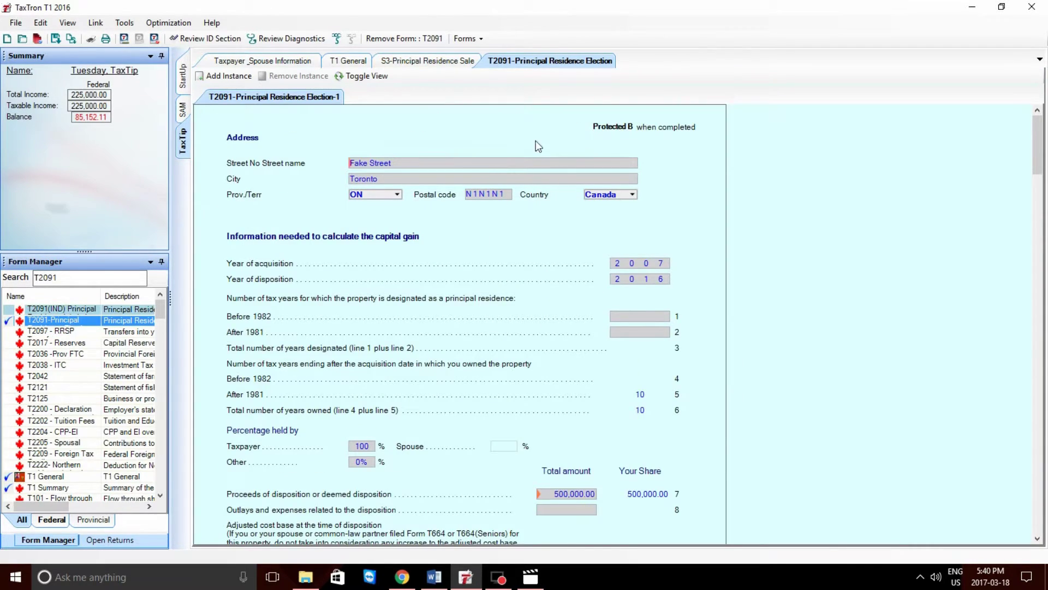
Step: Open the T2091(IND) worksheet and remove it from the return
left_click(89, 309)
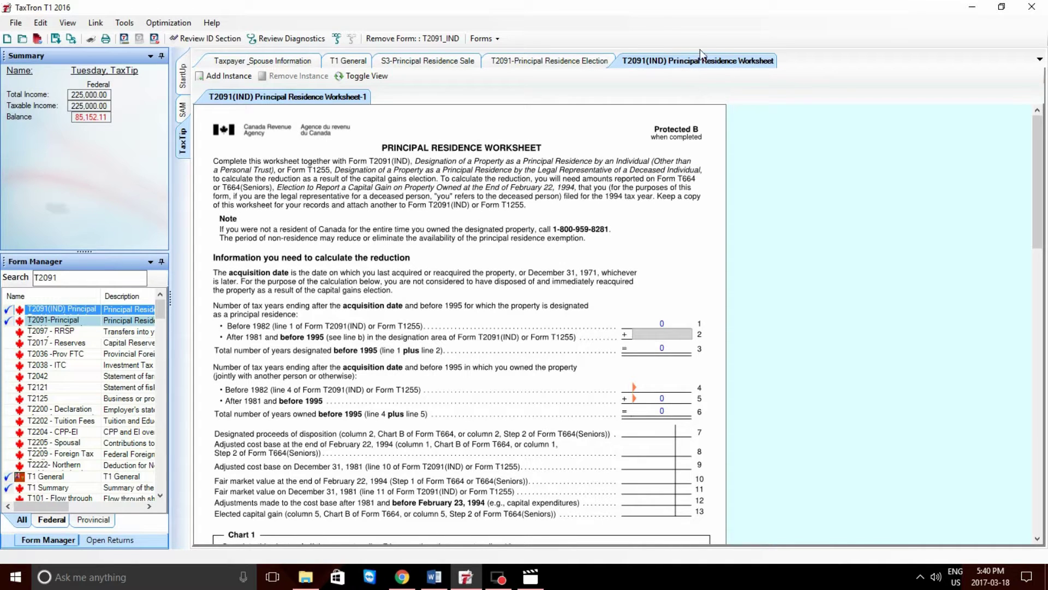
left_click(437, 41)
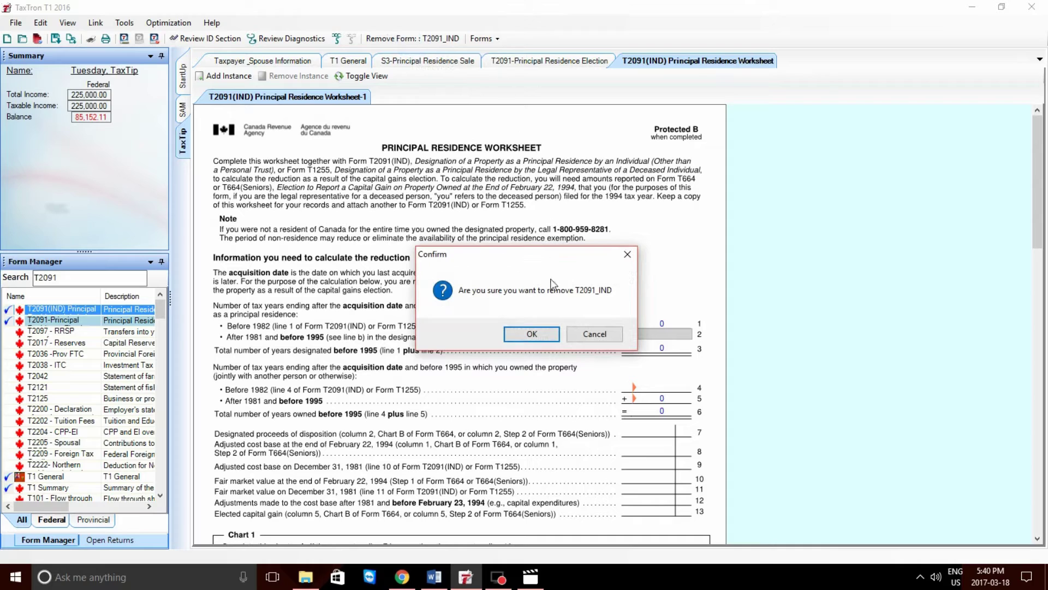
left_click(527, 334)
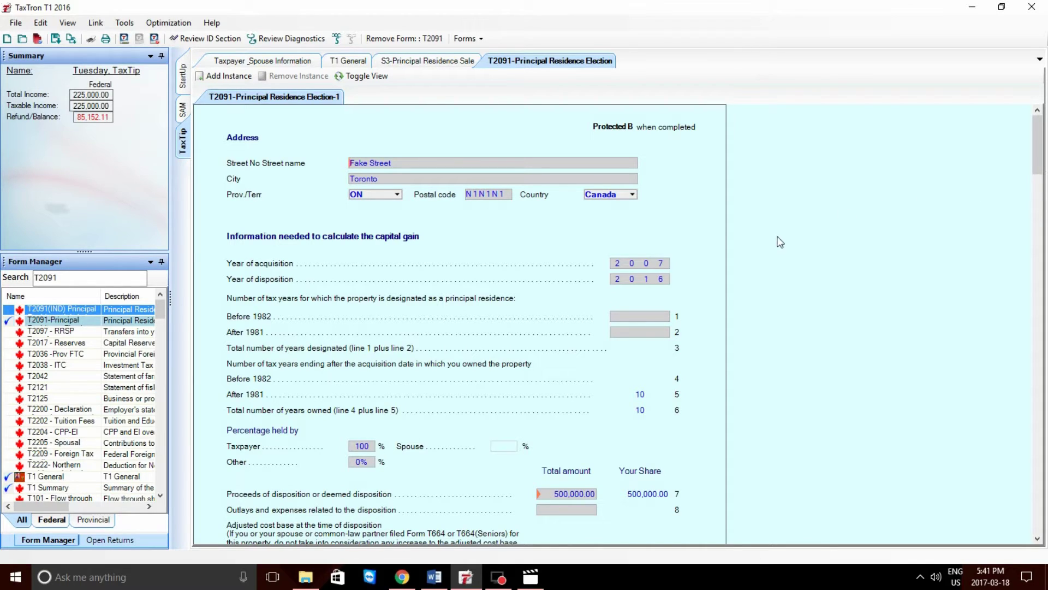
Step: Designate 7 years after 1981 on line 2 of T2091
scroll(1039, 156, "down", 3)
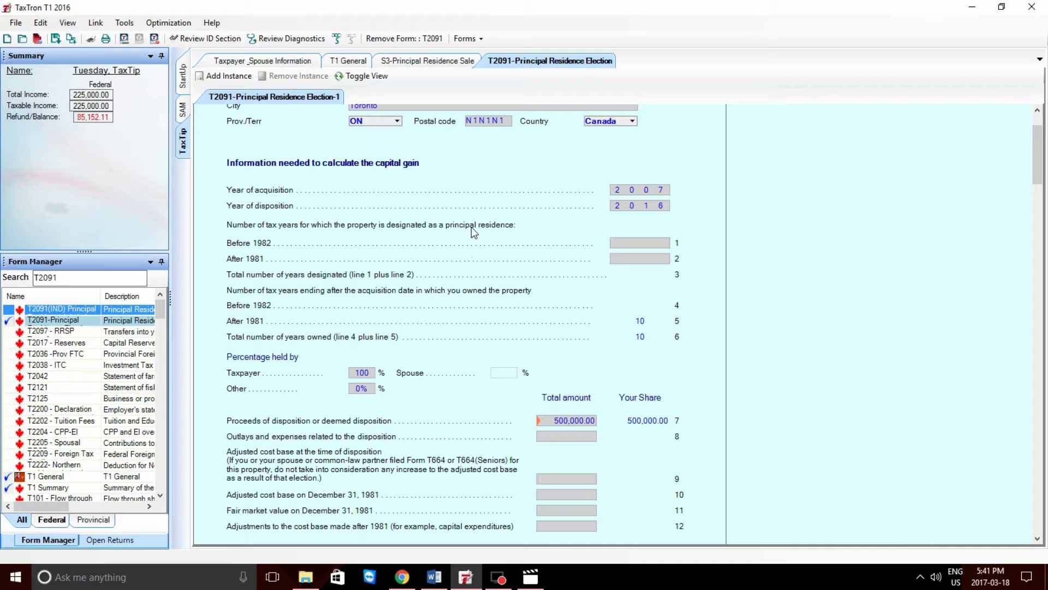
left_click(635, 256)
key("Tab")
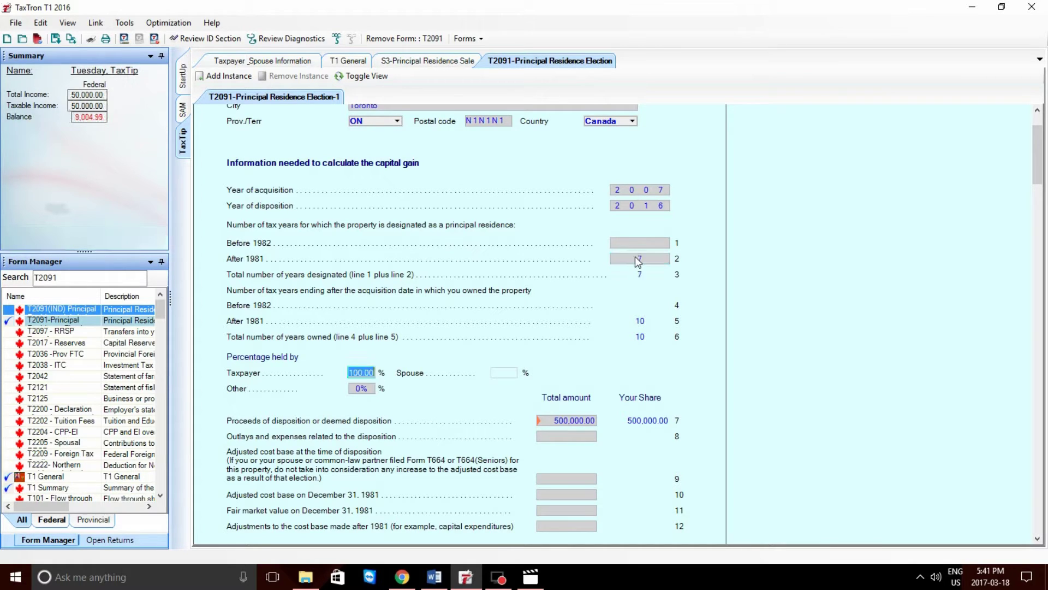
left_click(1037, 177)
left_click_drag(1037, 178, 1037, 196)
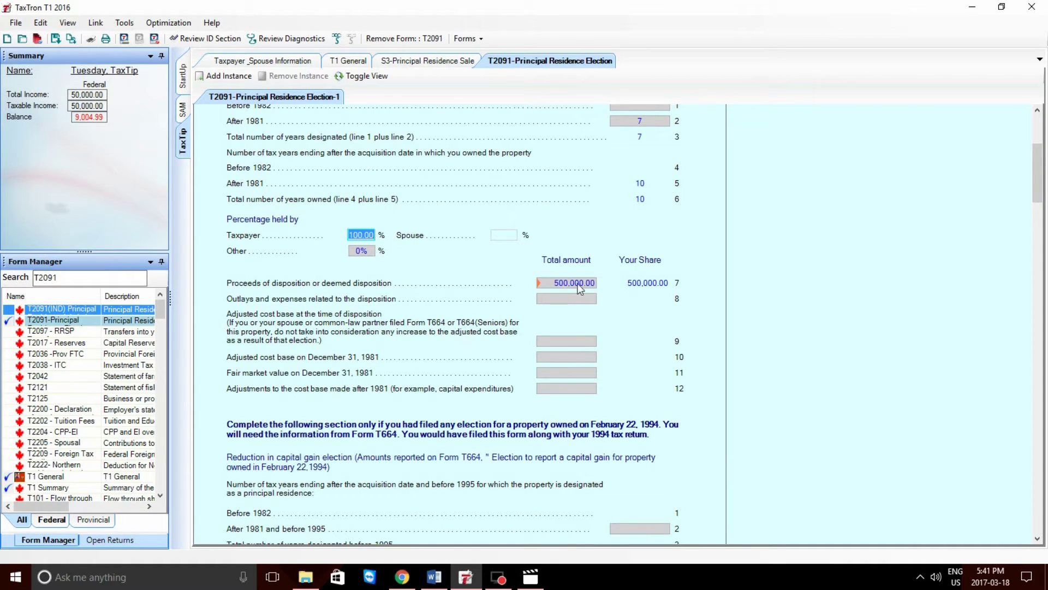
Step: Set the line 9 adjusted cost base to 200,000 and review the Part 4 results
left_click(580, 341)
type("20000")
key("Tab")
left_click(579, 340)
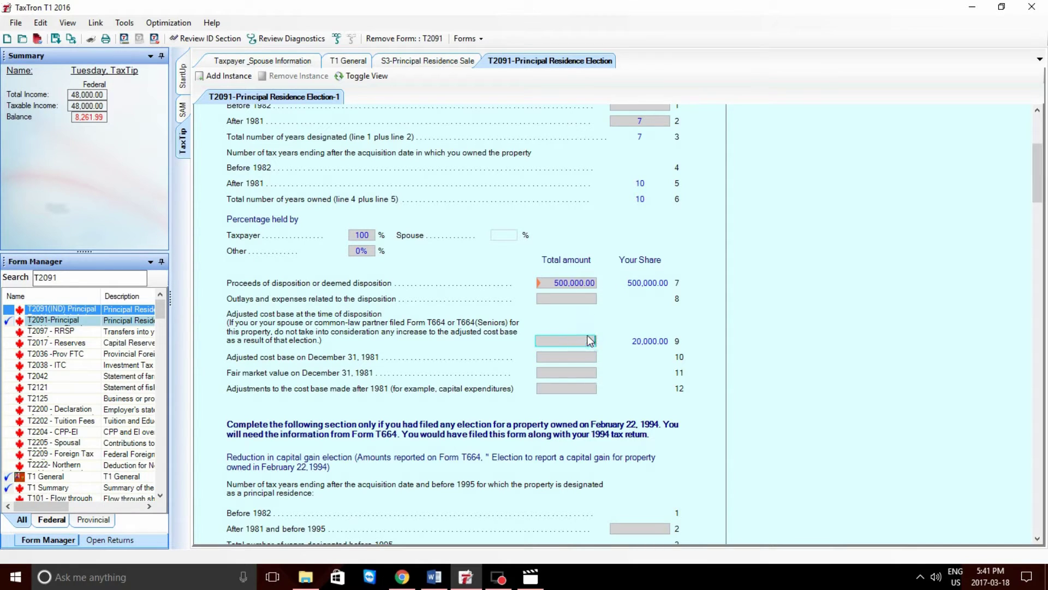
type("0000")
key("Tab")
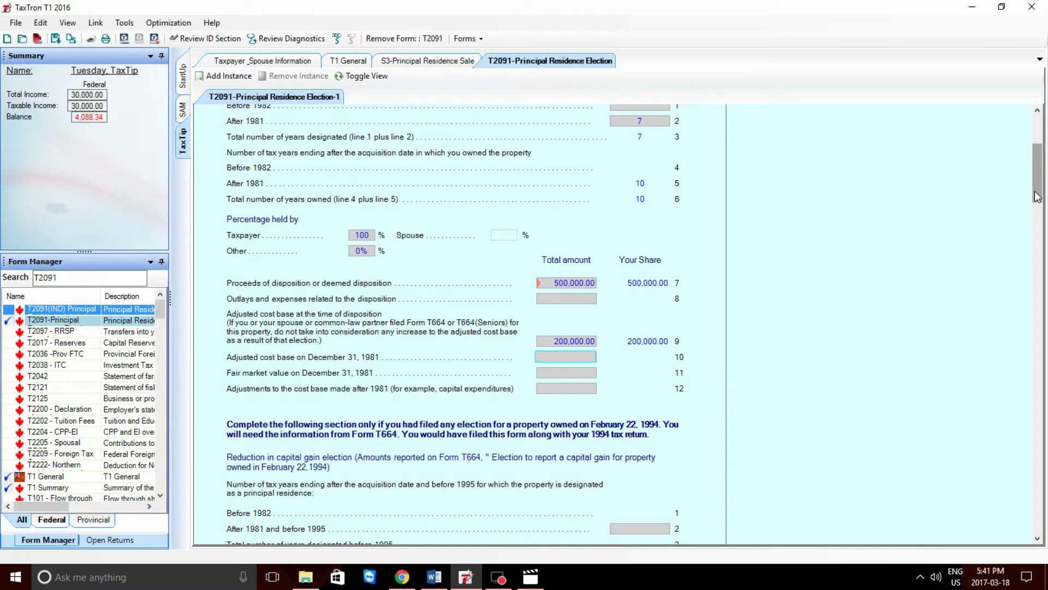
left_click_drag(1038, 197, 1024, 214)
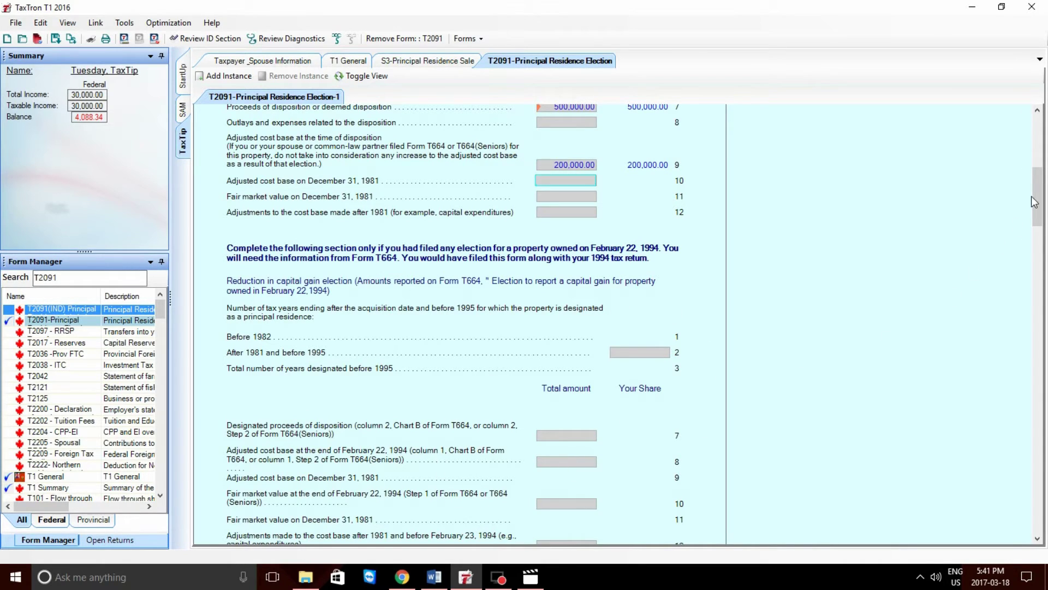
left_click_drag(1032, 197, 1042, 489)
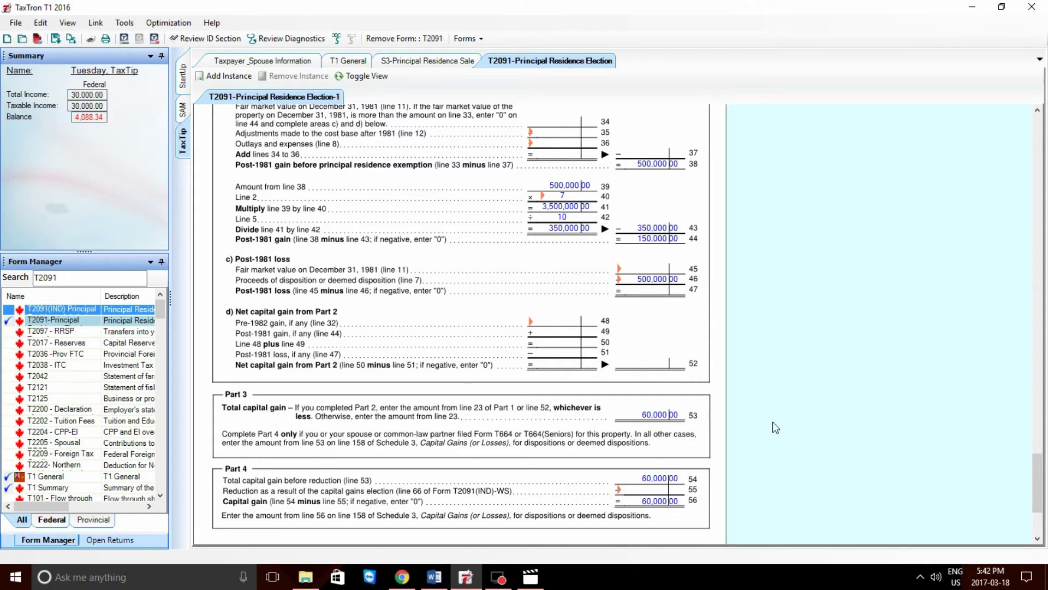
left_click(78, 276)
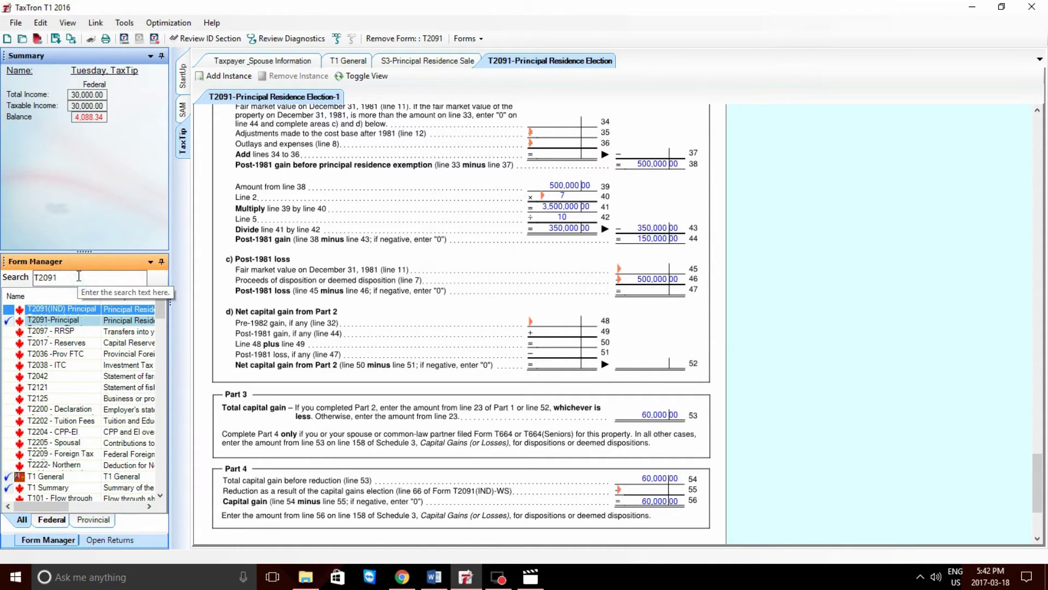
Step: Open the S3 Capital gains schedule to see 60,000 total gains and 30,000 on line 199
key("BackSpace")
key("BackSpace")
key("BackSpace")
key("BackSpace")
key("BackSpace")
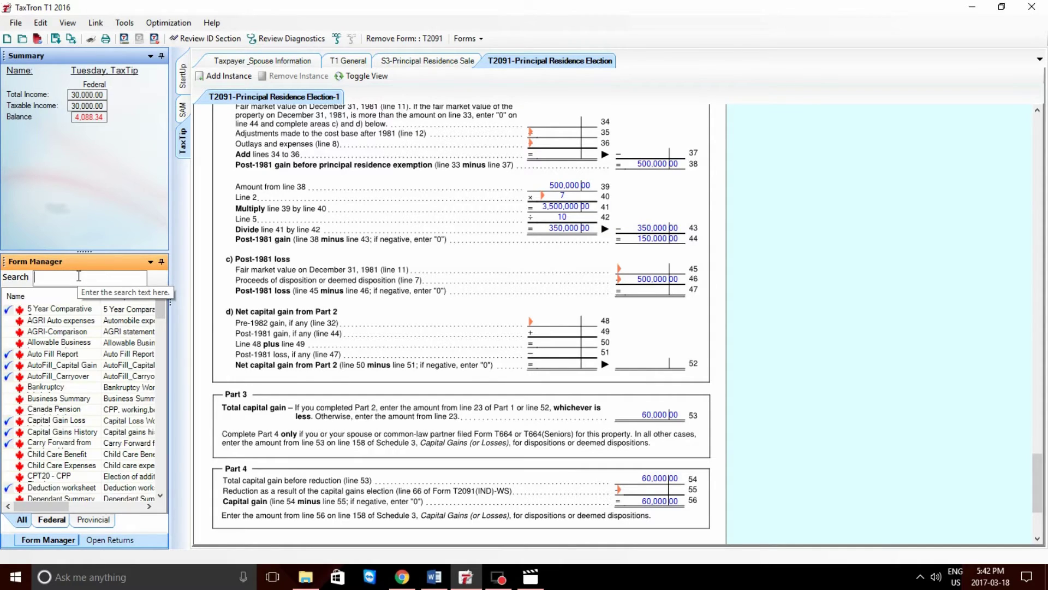
type("S3")
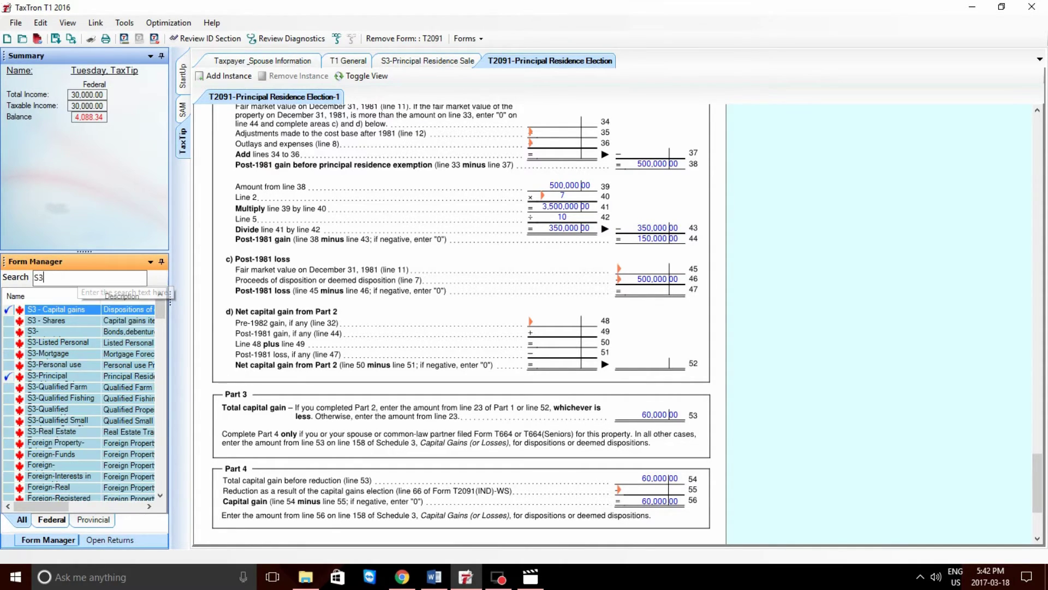
double_click(64, 310)
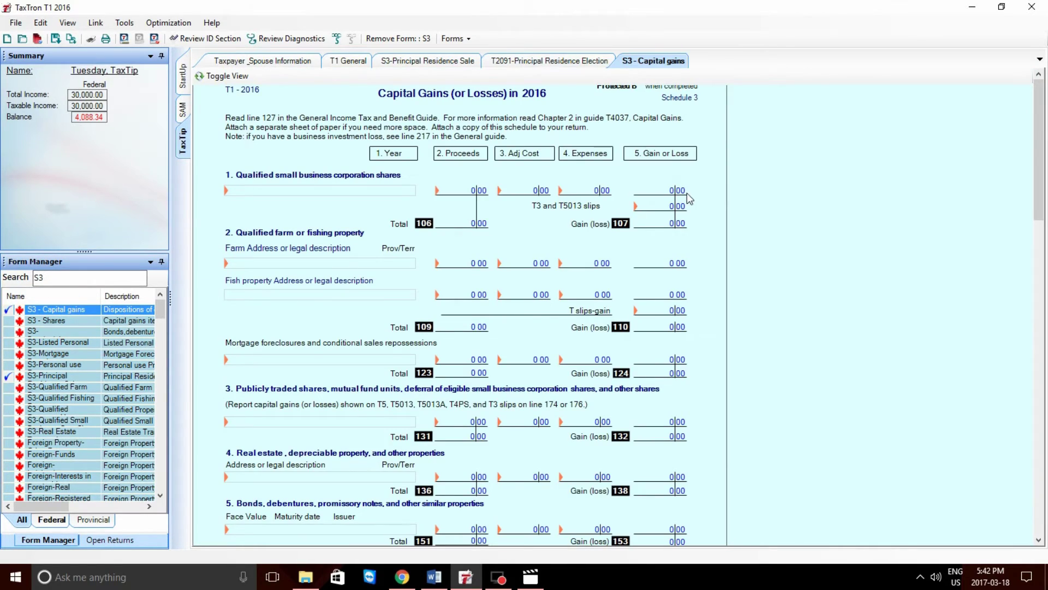
left_click_drag(1037, 116, 1020, 249)
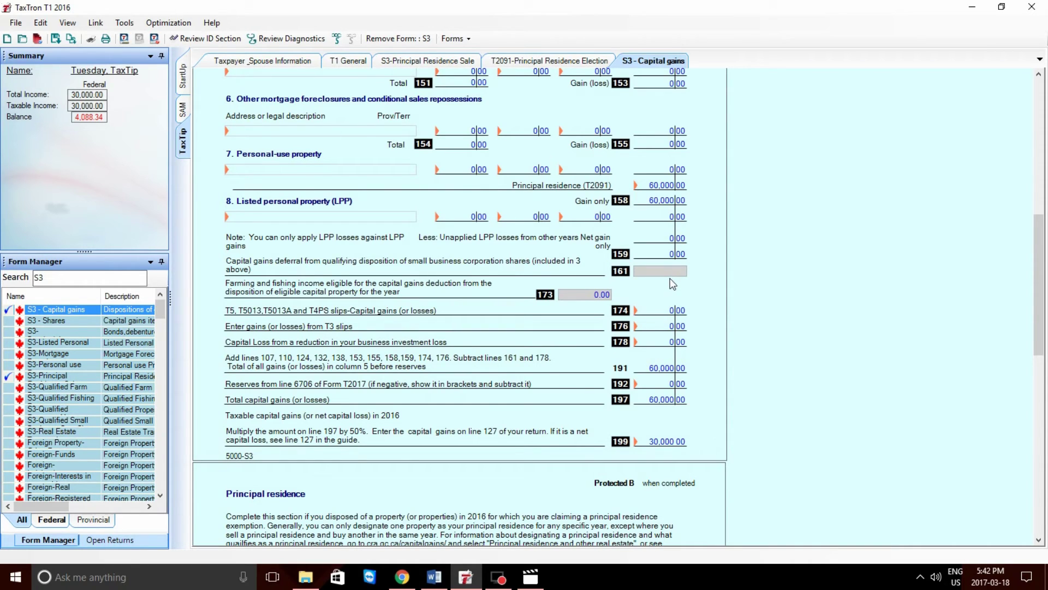
left_click(75, 24)
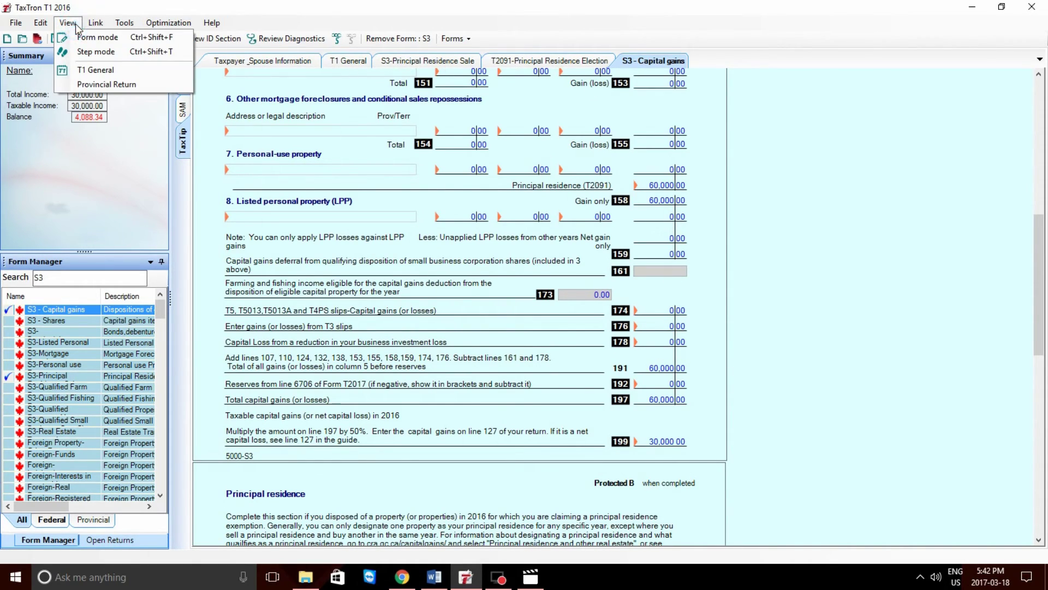
Step: Switch to the T1 General view to see 30,000.00 on line 127
left_click(90, 70)
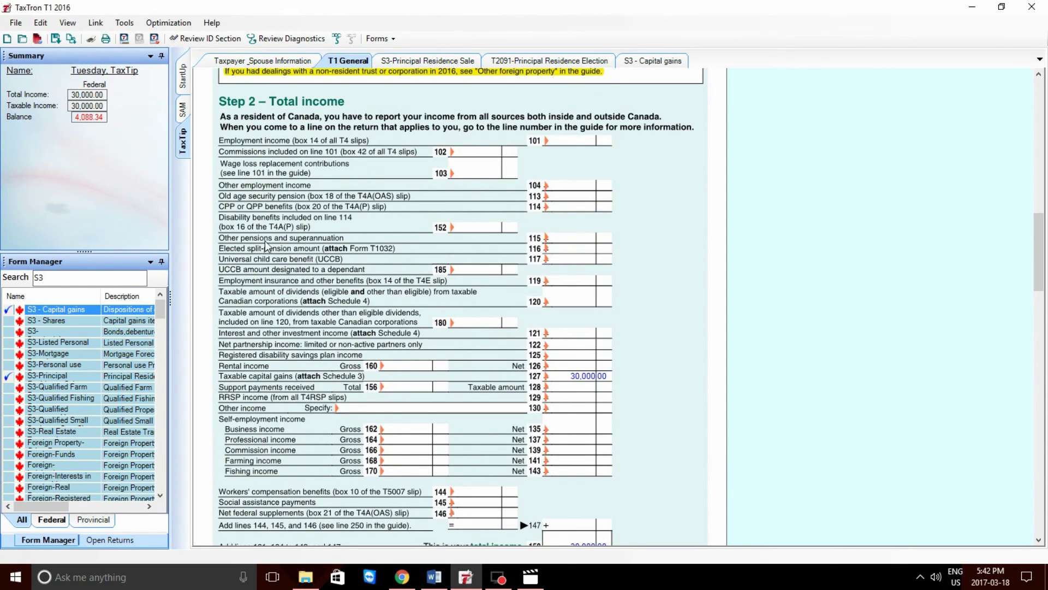